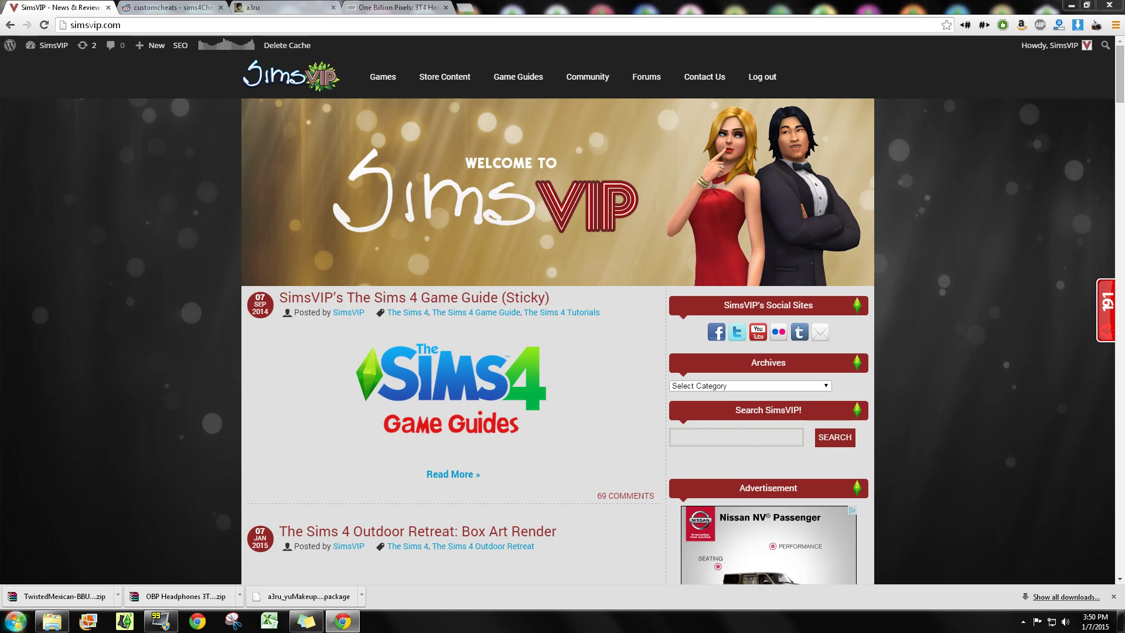
- Browse Documents > Electronic Arts > The Sims 4 > Mods and confirm it holds only Resource.cfg
click(5, 625)
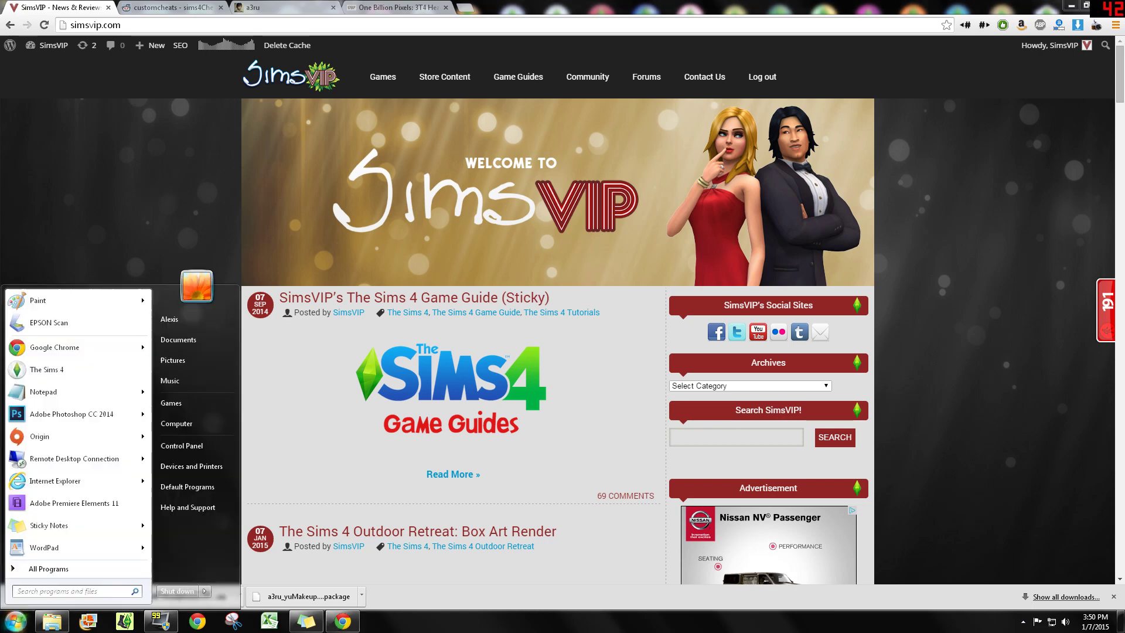
click(191, 339)
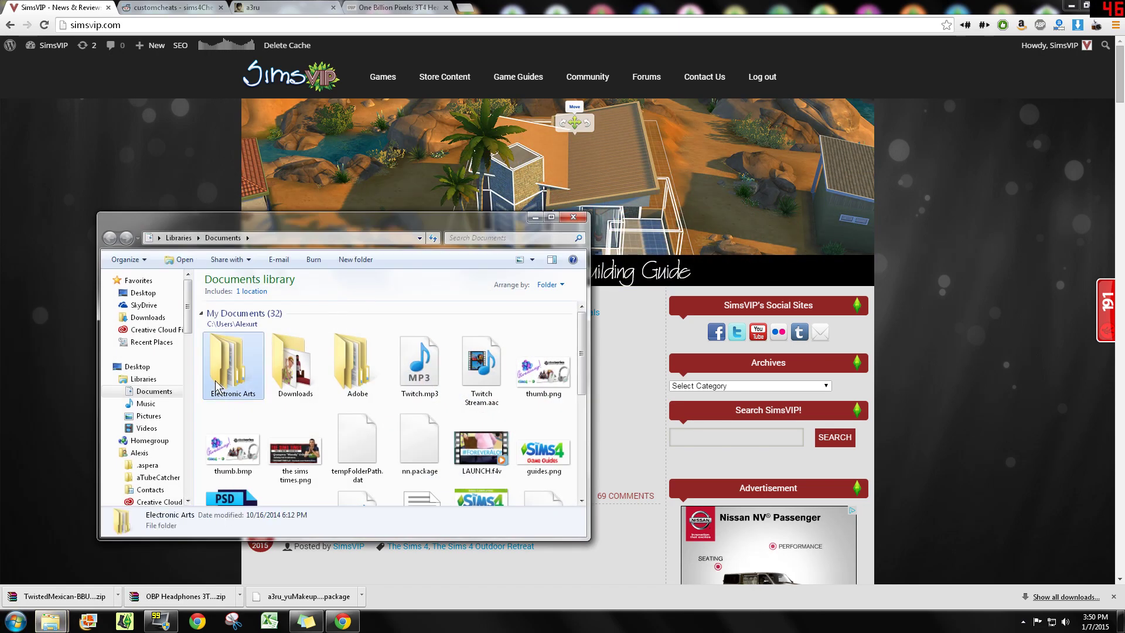
double_click(304, 333)
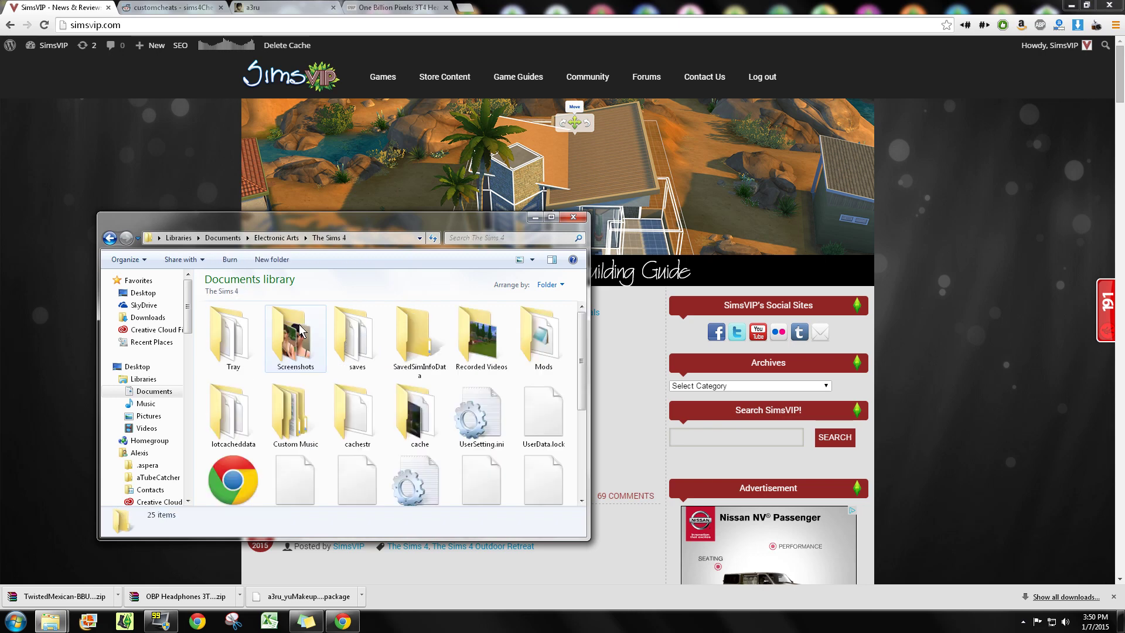
click(534, 347)
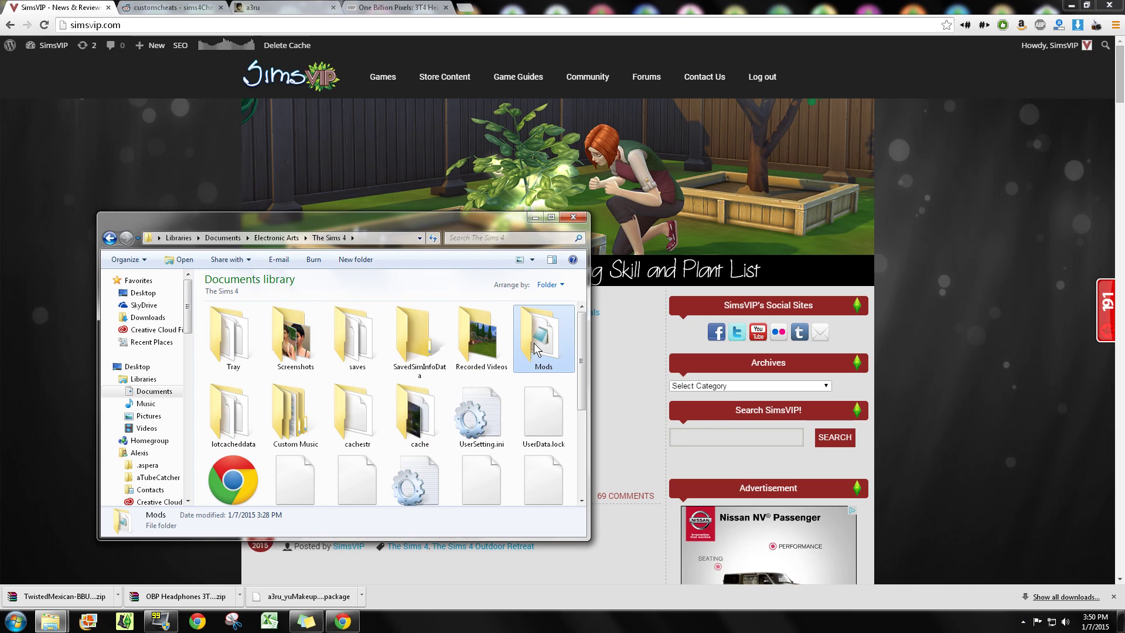
double_click(534, 346)
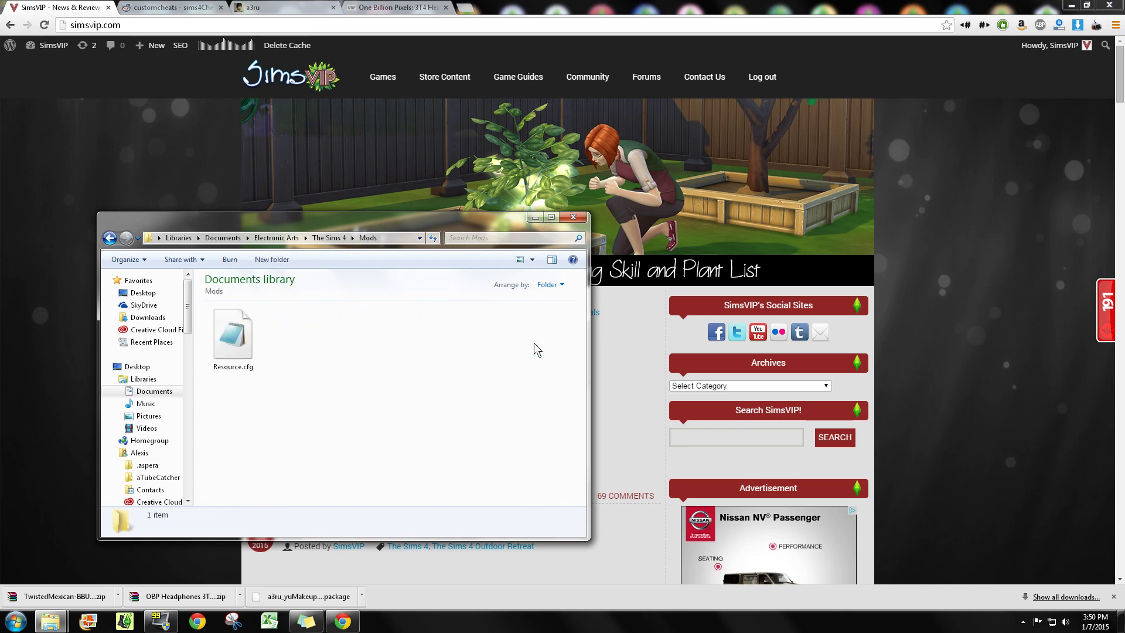
click(251, 343)
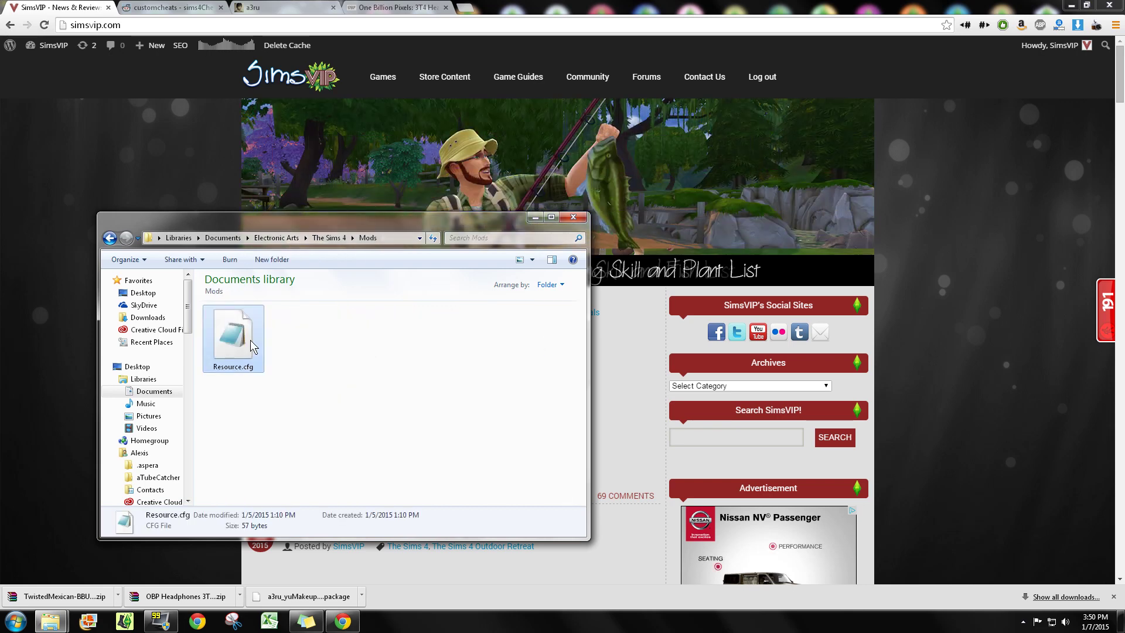
- Recheck the Mods folder, return to The Sims 4 folder, and minimize the Explorer window
click(110, 238)
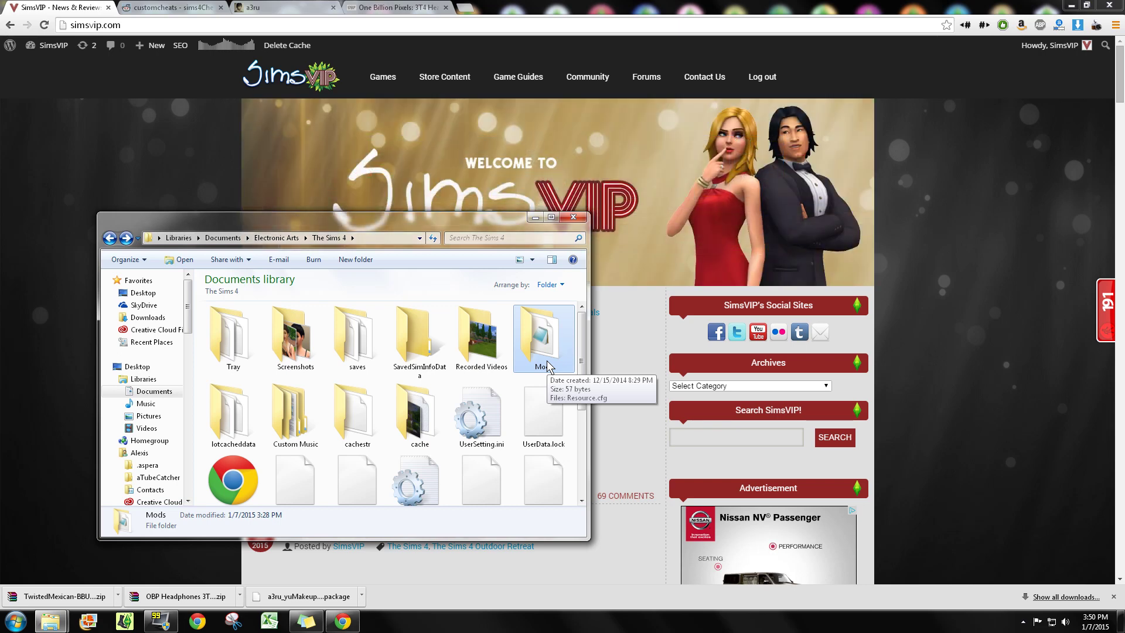
double_click(540, 339)
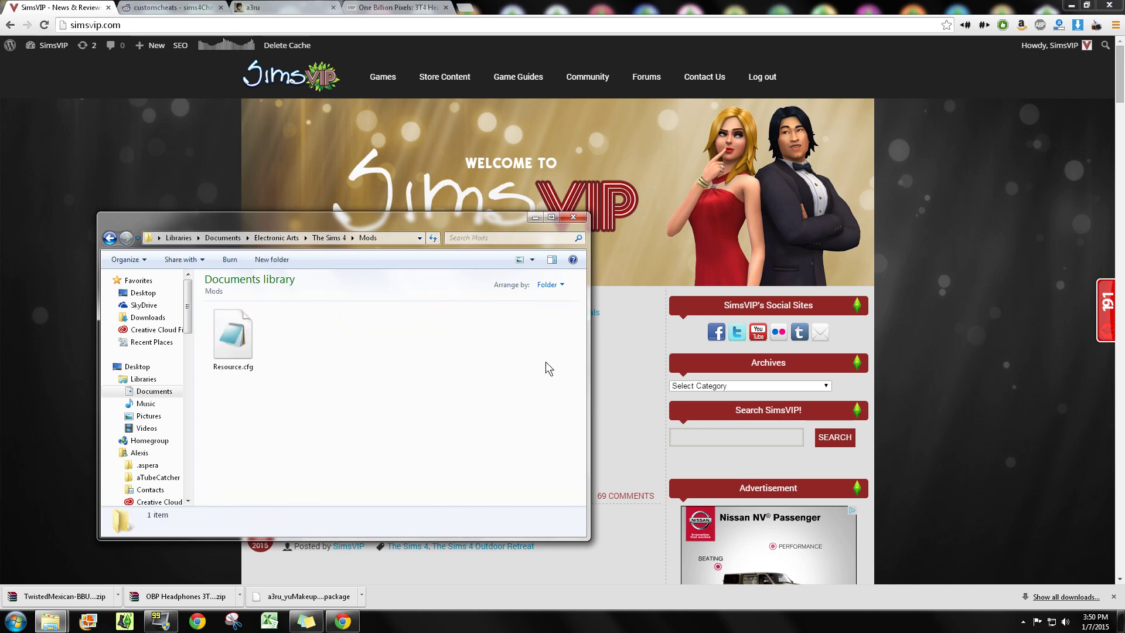
click(110, 238)
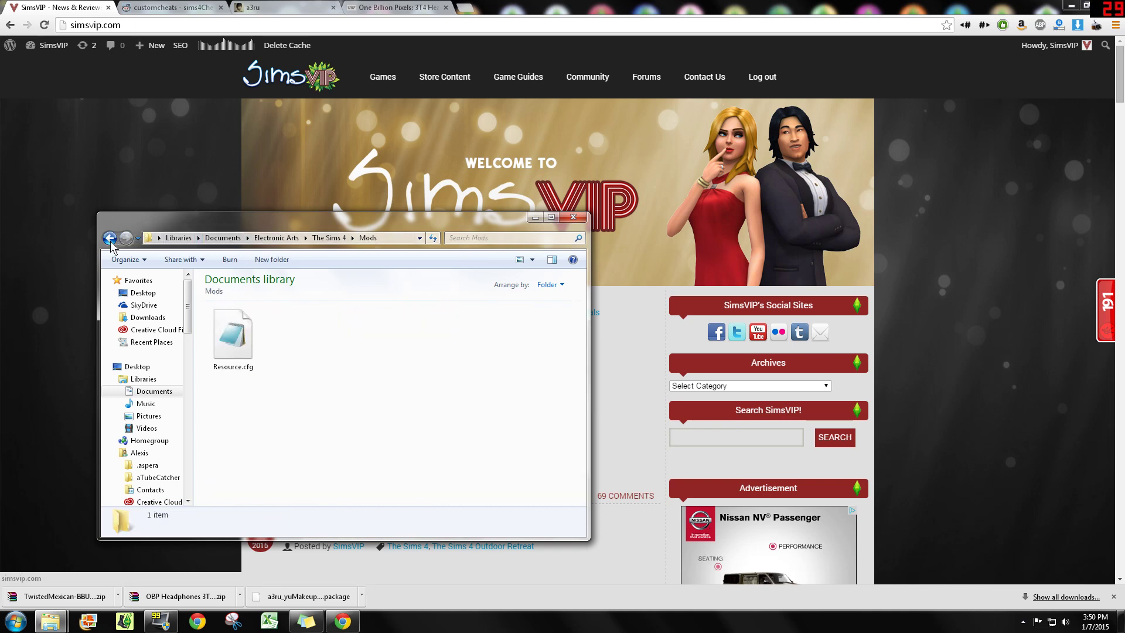
click(540, 220)
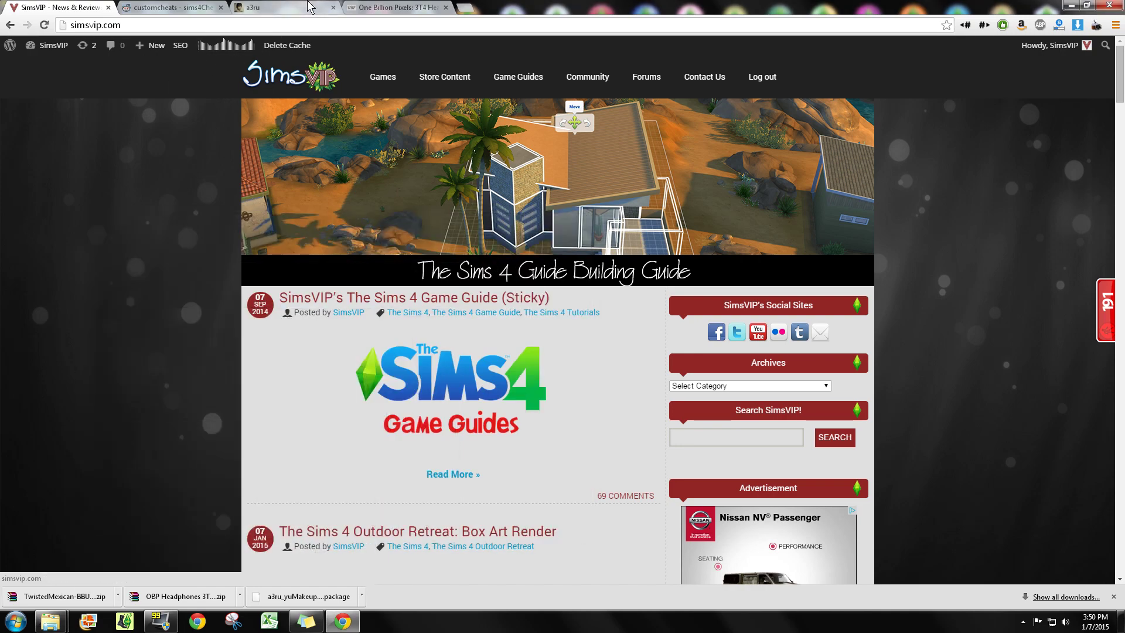
- Switch to the a3ru Tumblr post for the Lips RJ076 face paint set
click(282, 7)
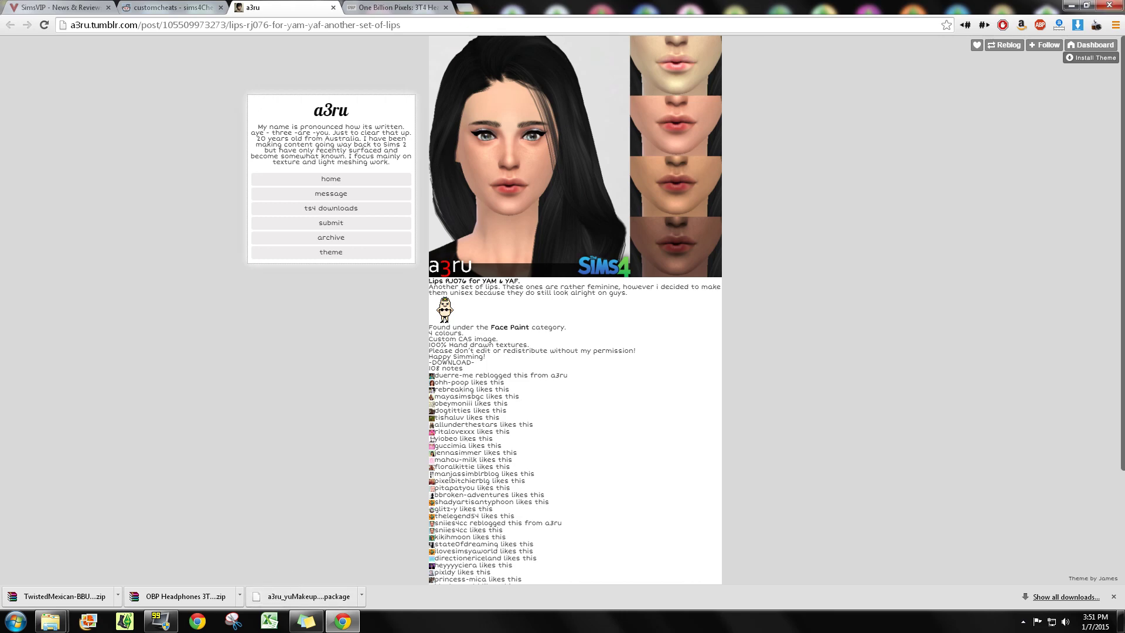
- Switch to the One Billion Pixels post for the 3T4 Headphones
click(386, 7)
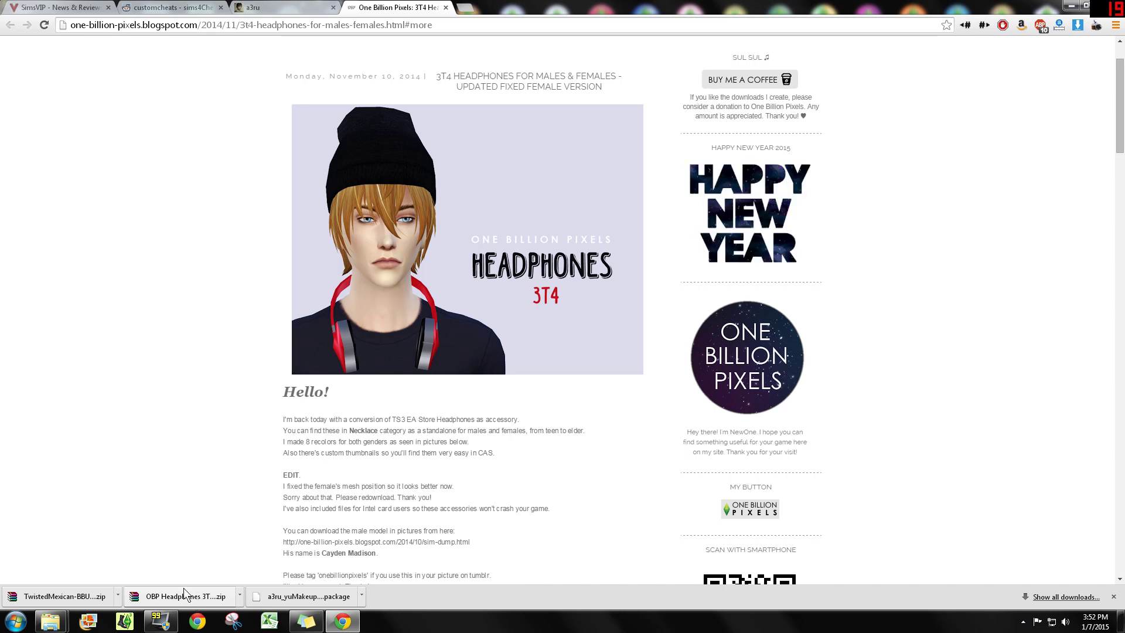
- Open the downloaded OBP Headphones zip in WinRAR and enter its OBP Headphones 3T4 folder
click(223, 602)
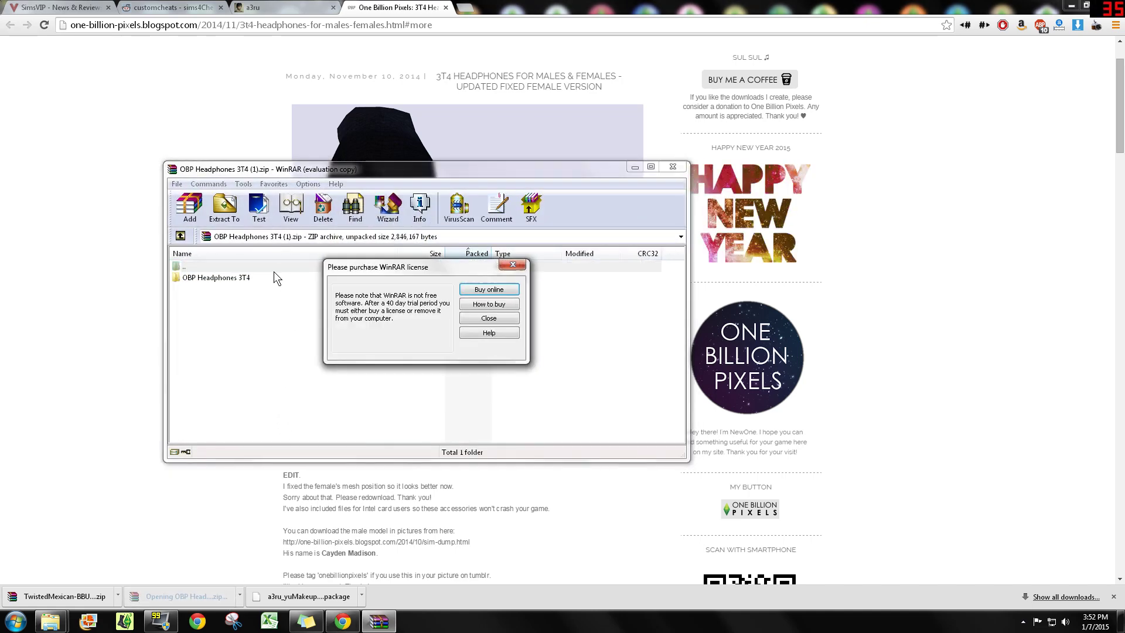
click(478, 314)
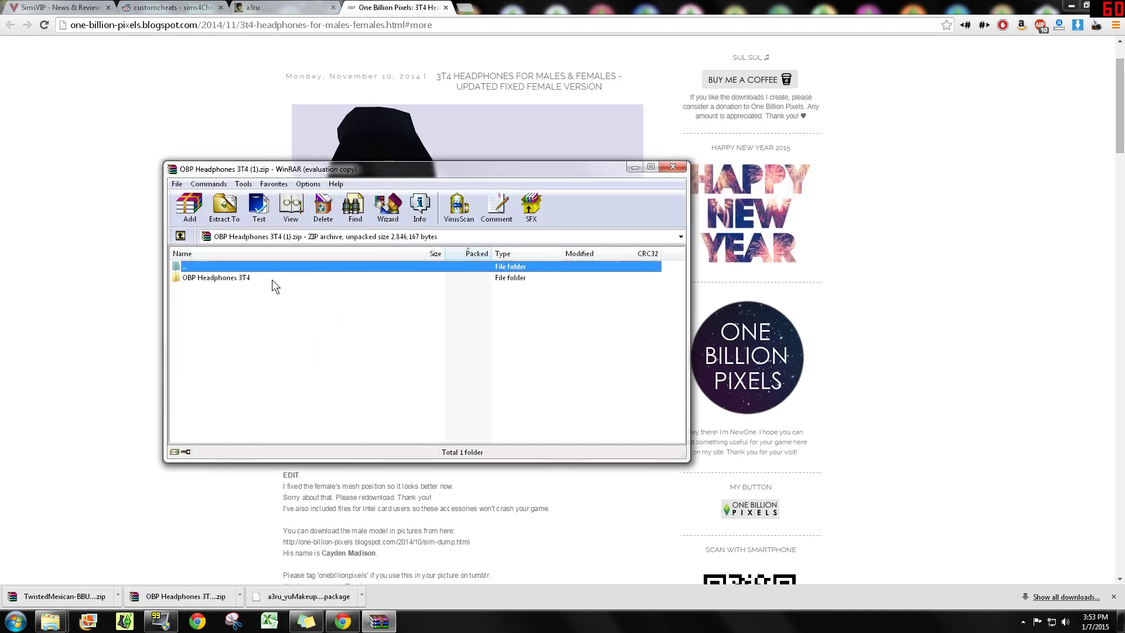
click(189, 277)
double_click(190, 277)
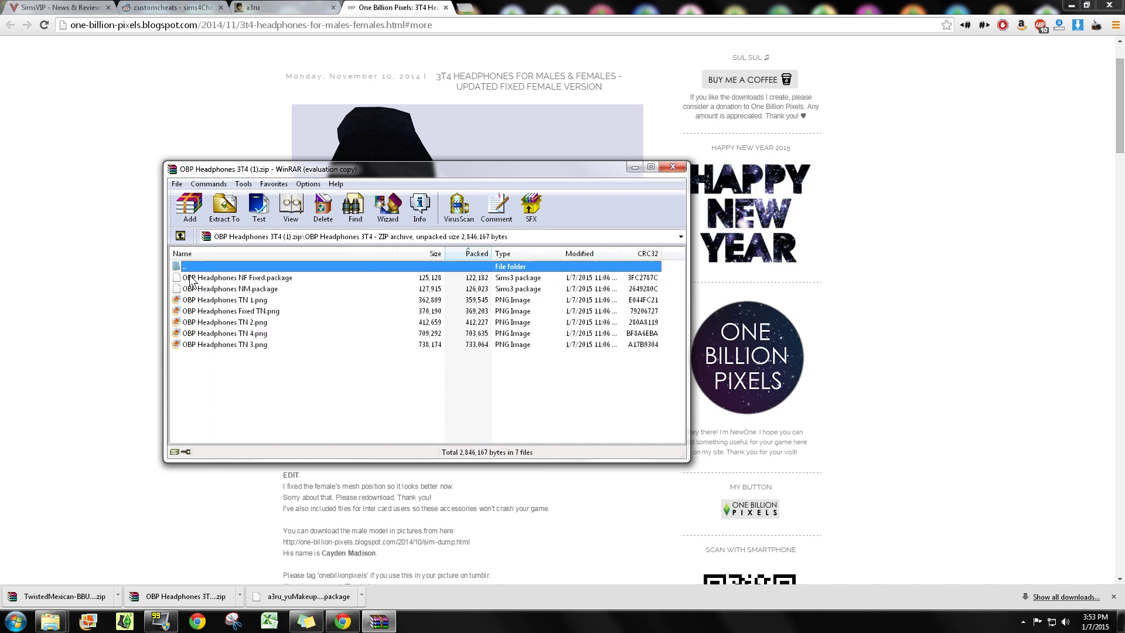
- Select the NF Fixed and NM headphone packages and bring the Mods folder window alongside
click(190, 279)
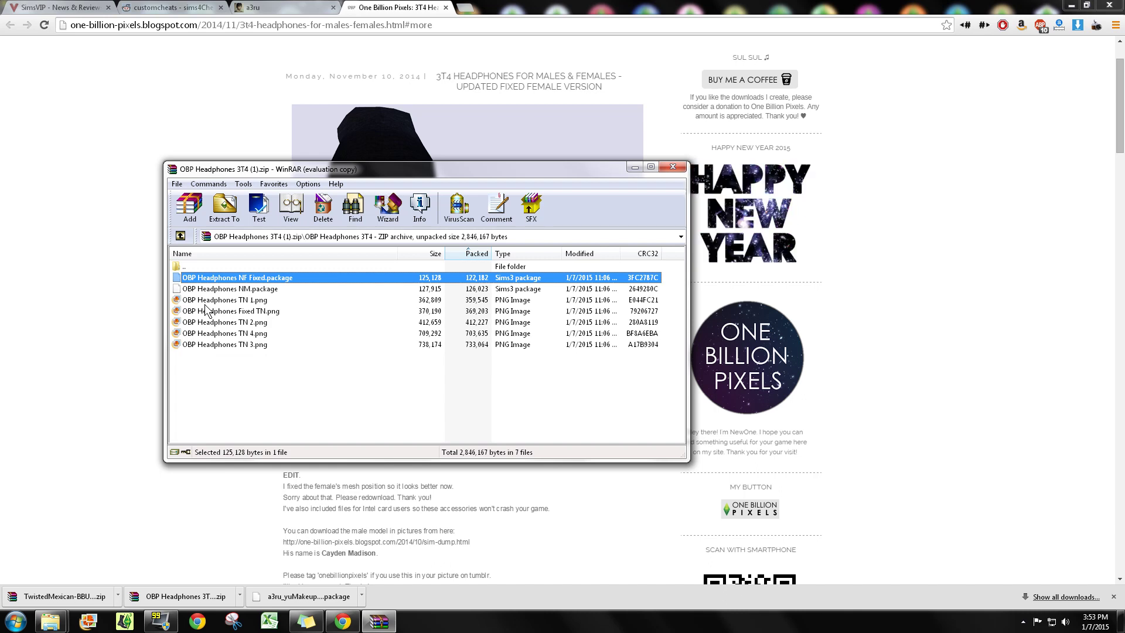
click(226, 289)
click(225, 279)
click(225, 290)
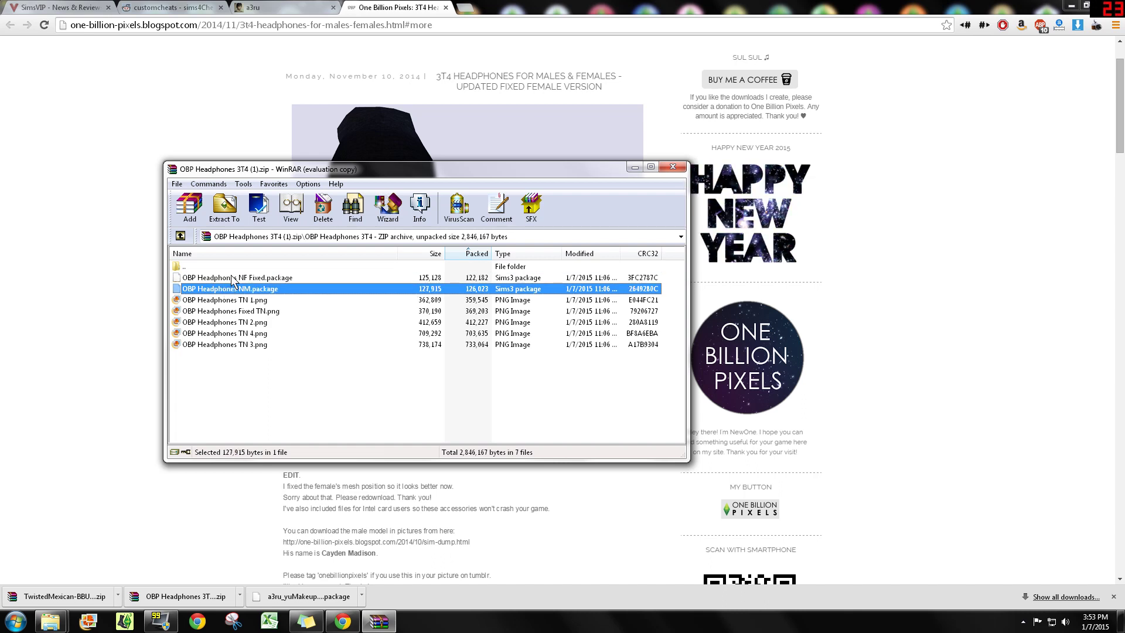
drag(231, 279, 276, 280)
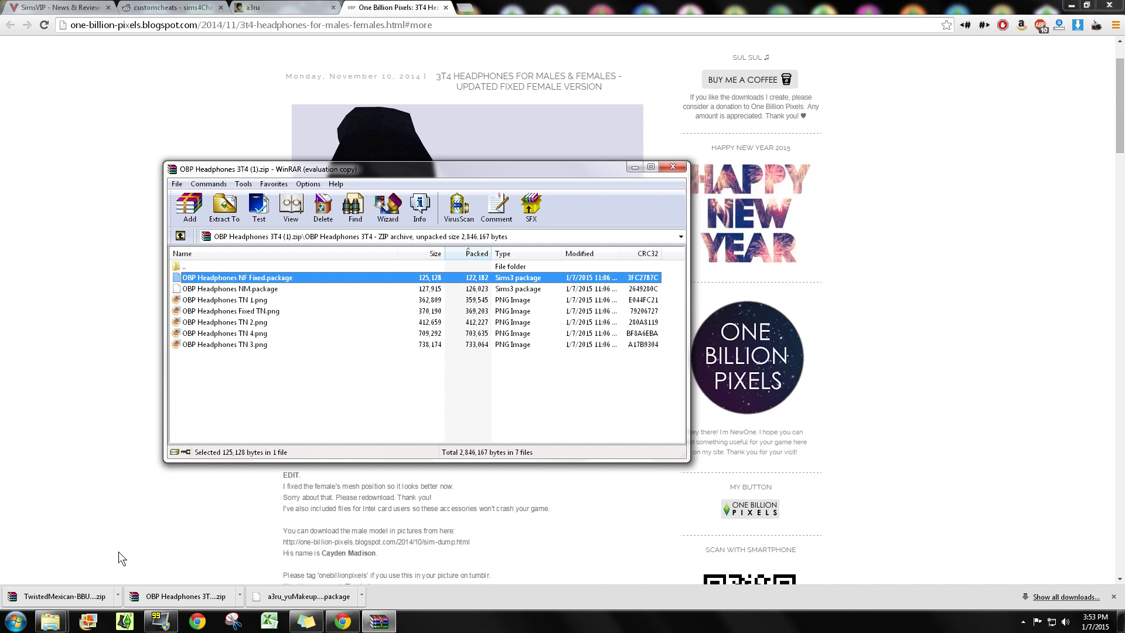
click(51, 621)
click(103, 565)
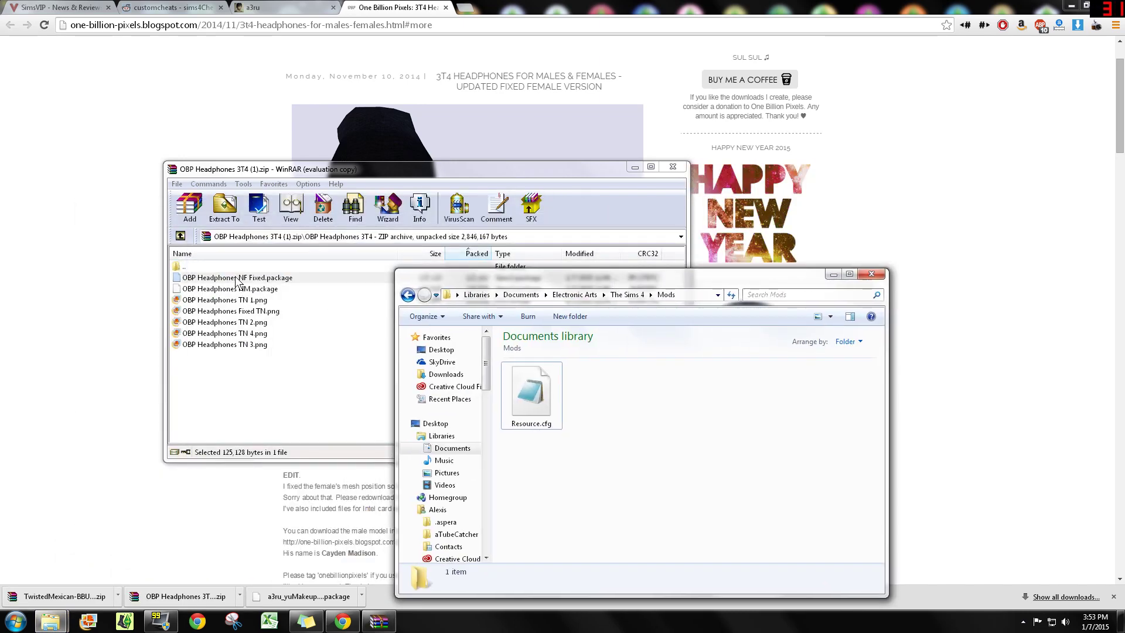
- Copy OBP Headphones NF Fixed.package into the Mods folder and close the headphones archive
key(alt+Tab)
drag(58, 621, 803, 491)
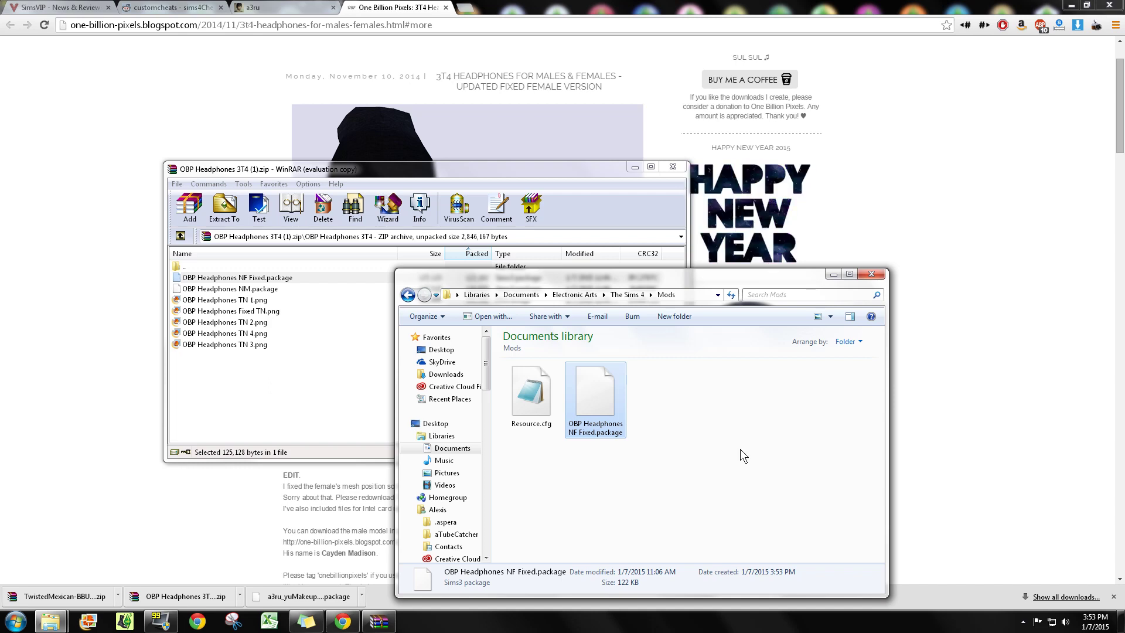
click(672, 168)
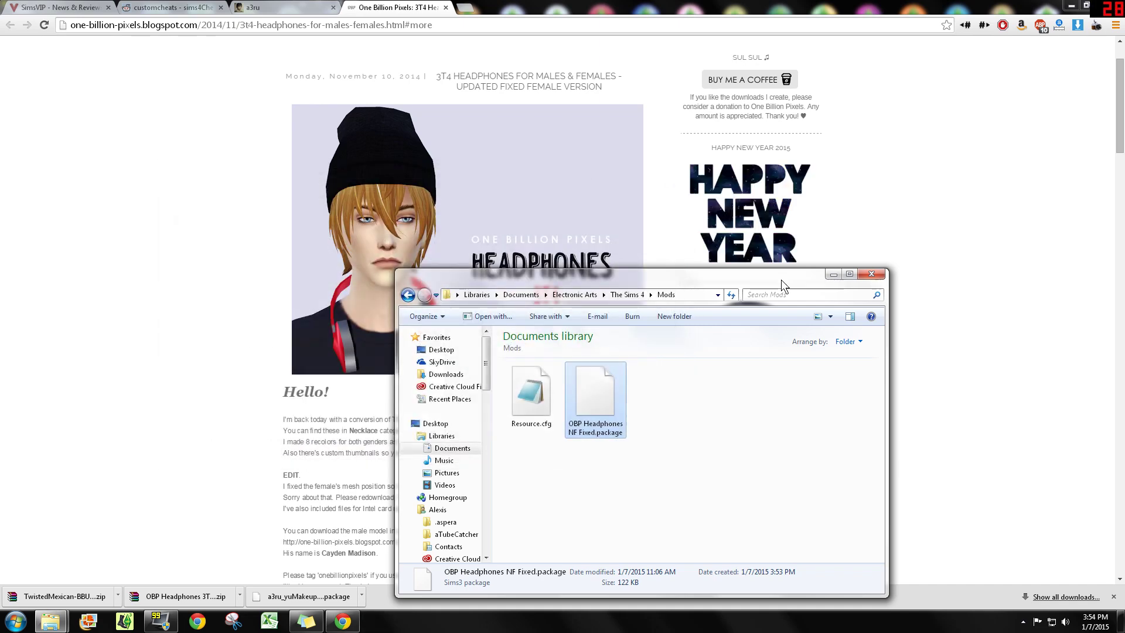
- Delete OBP Headphones NF Fixed.package from the Mods folder, confirming with Yes
right_click(614, 391)
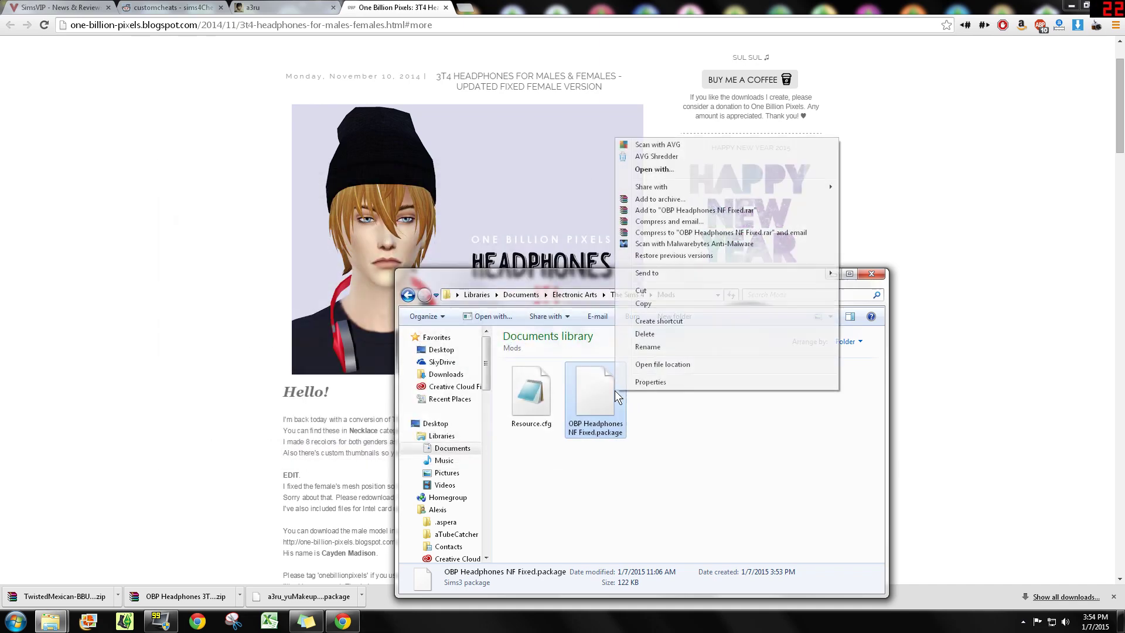
click(651, 335)
click(609, 358)
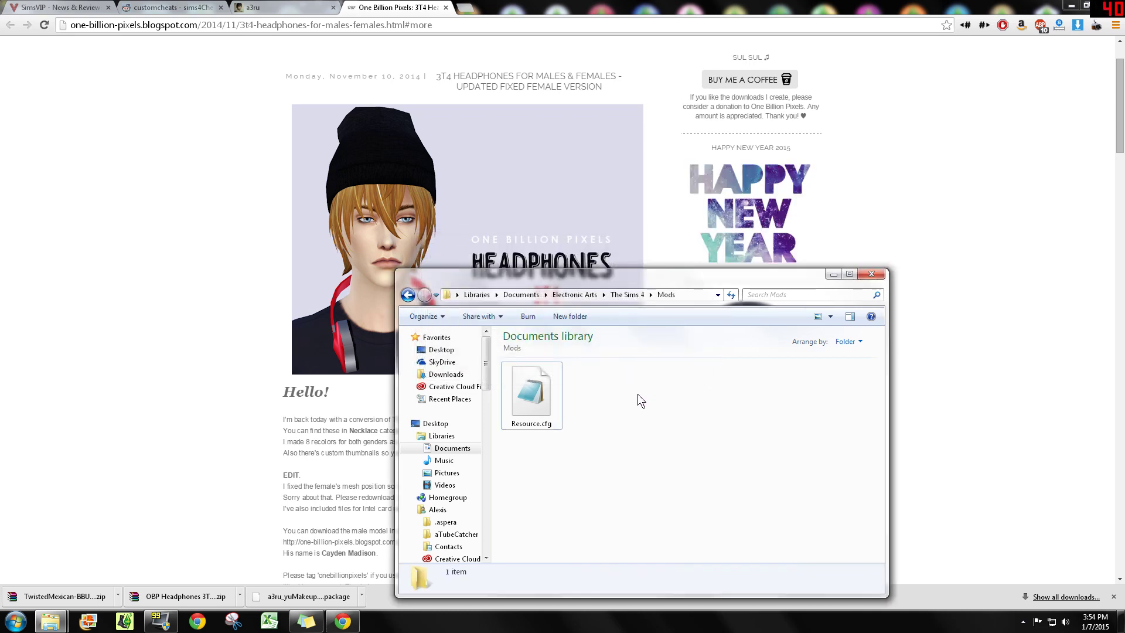
- Return to the r/sims4Cheats wiki page for TwistedMexi's Custom Cheats and scroll through it
click(138, 6)
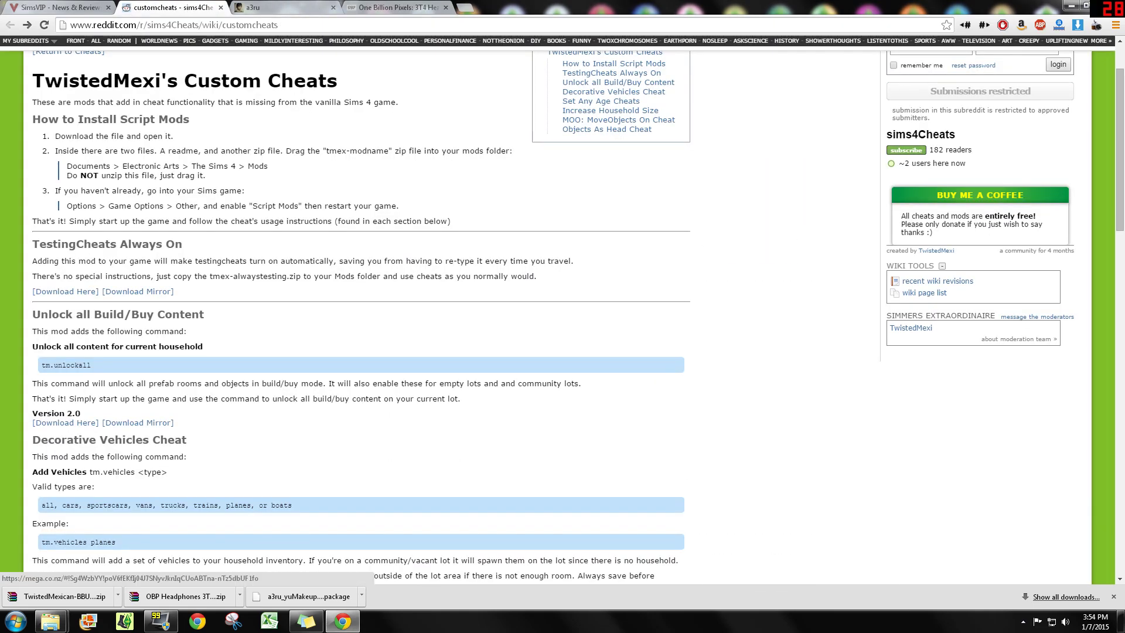
scroll(143, 367, up, 2)
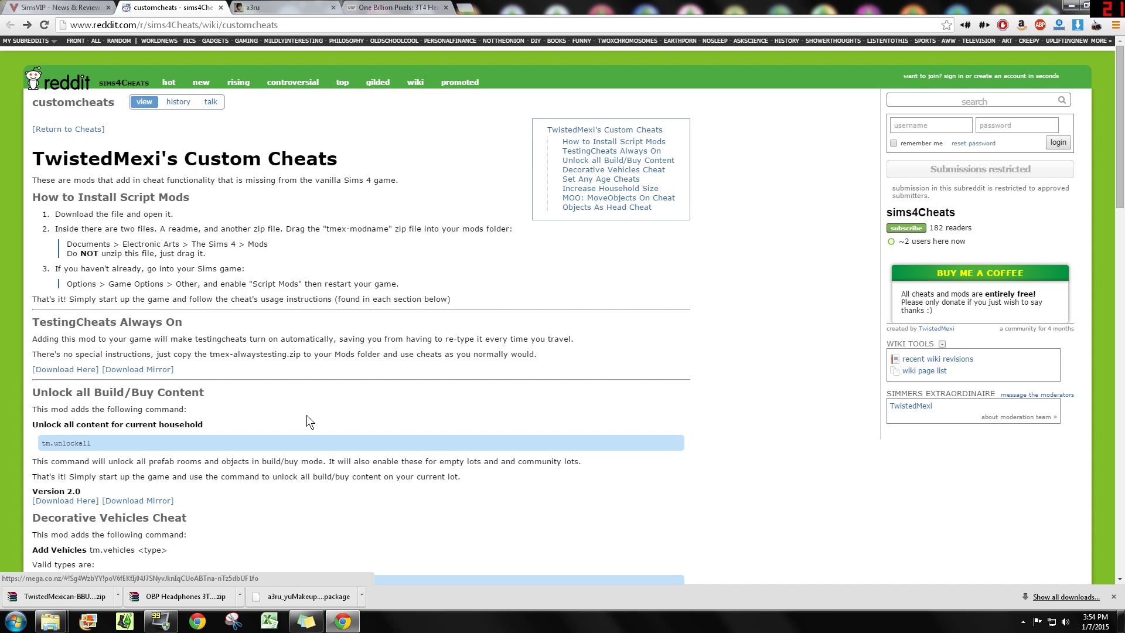
scroll(307, 415, down, 2)
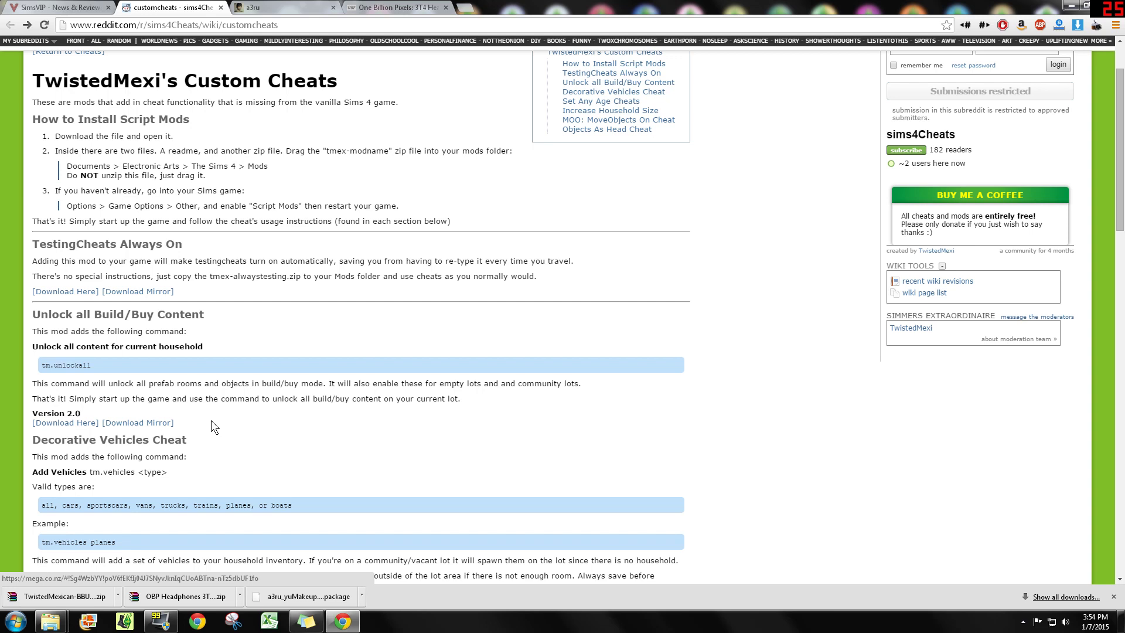
click(36, 598)
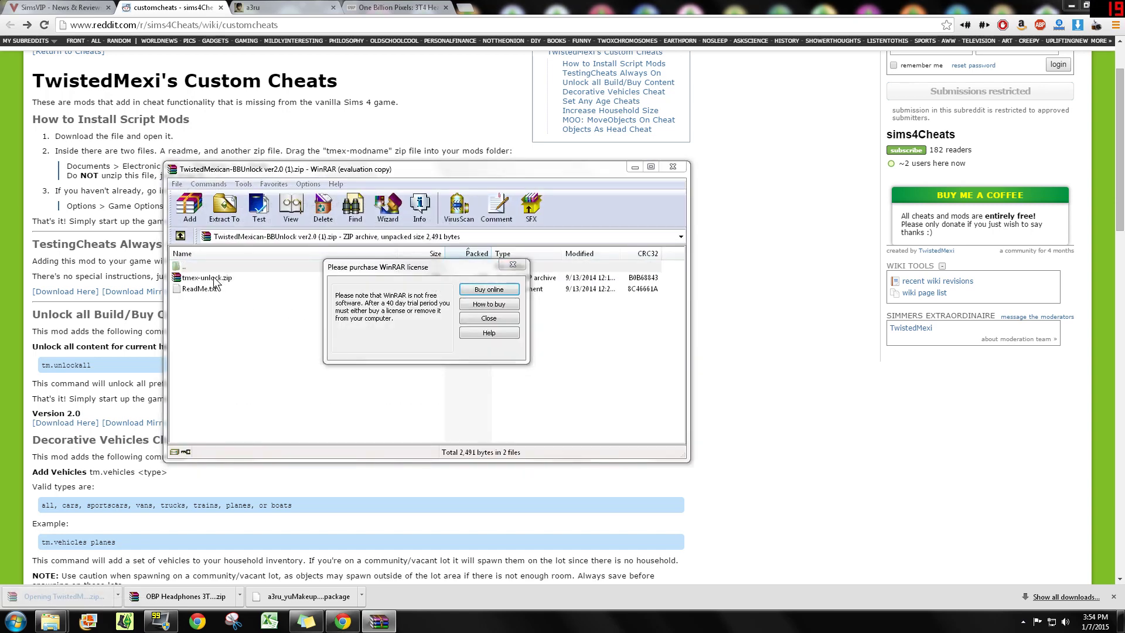
click(488, 318)
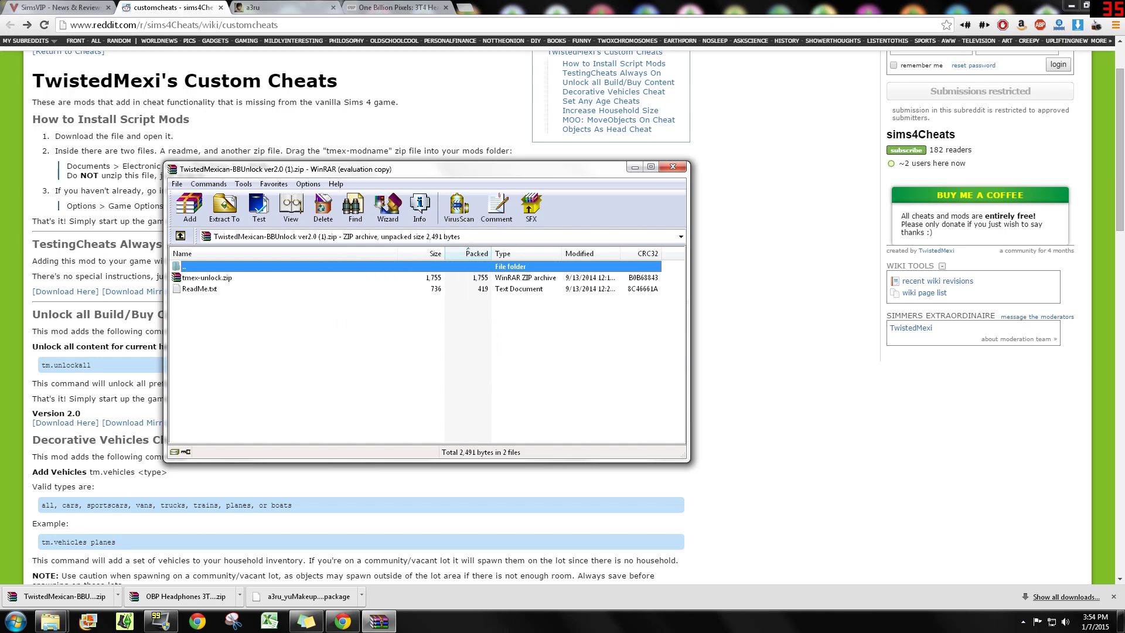
click(226, 279)
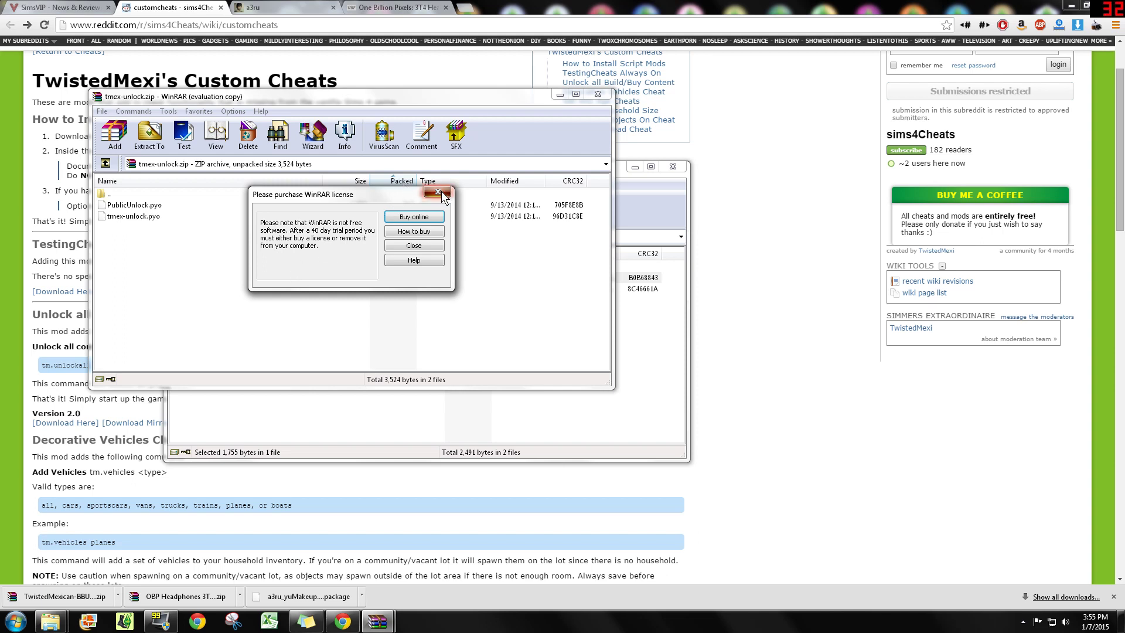
click(439, 192)
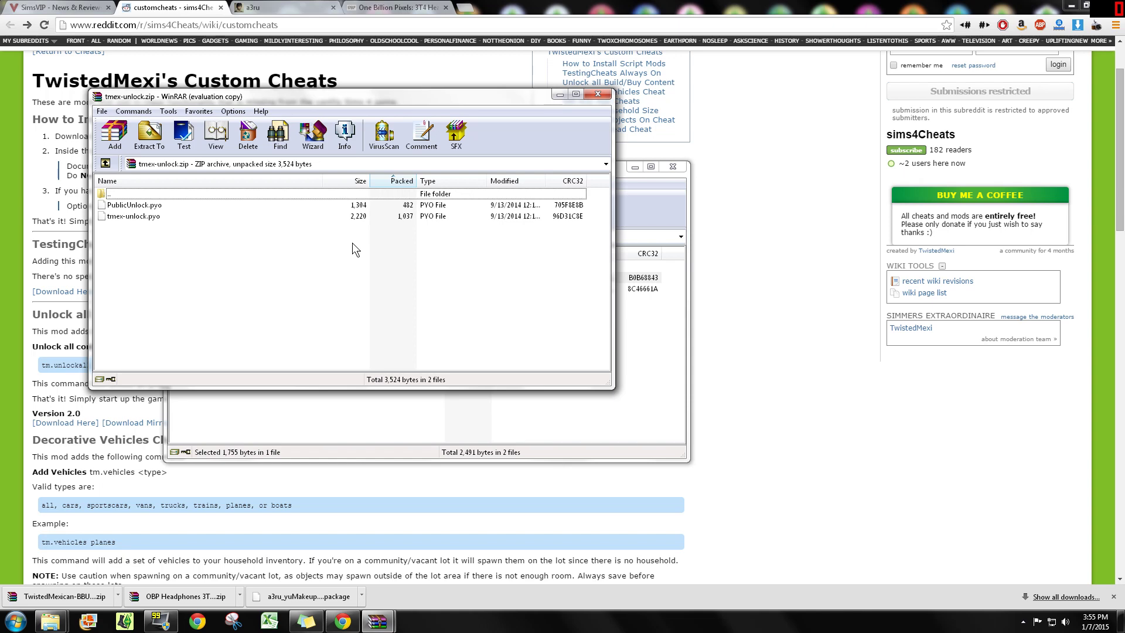
click(597, 95)
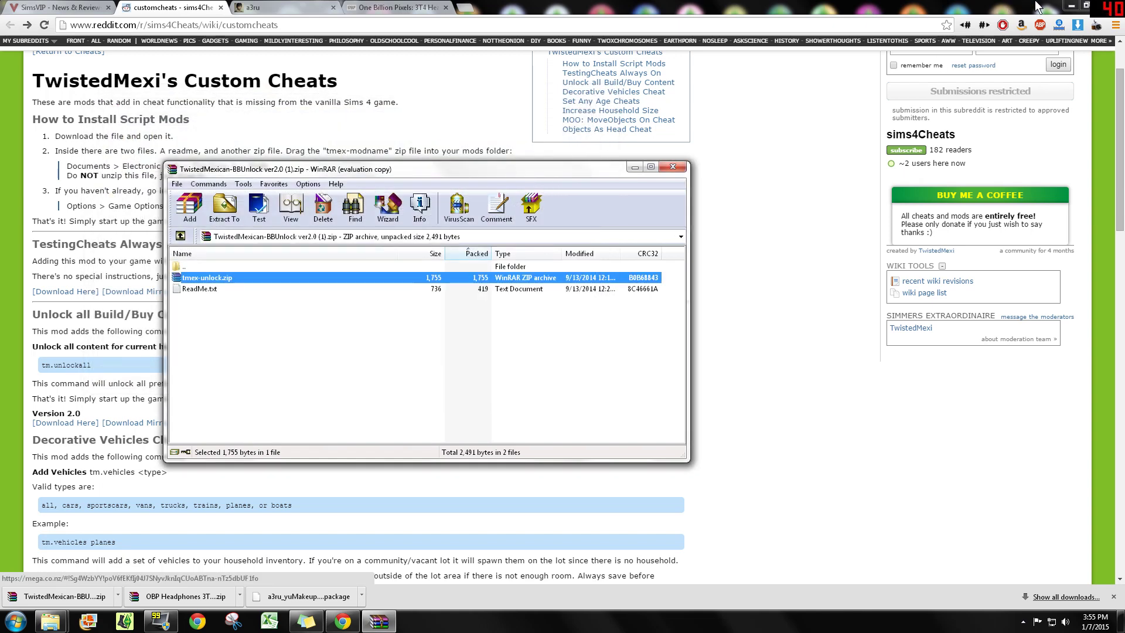
- Copy tmex-unlock.zip from the TwistedMexican-BBUnlock archive into the Mods folder, then close the archive
click(1068, 7)
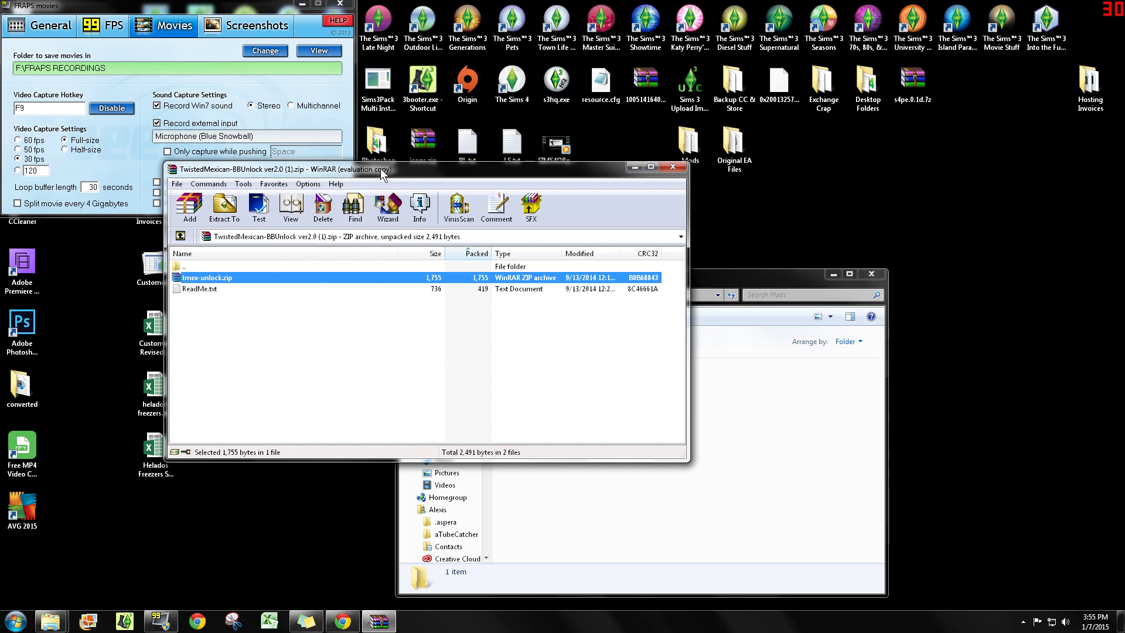
drag(381, 170, 324, 51)
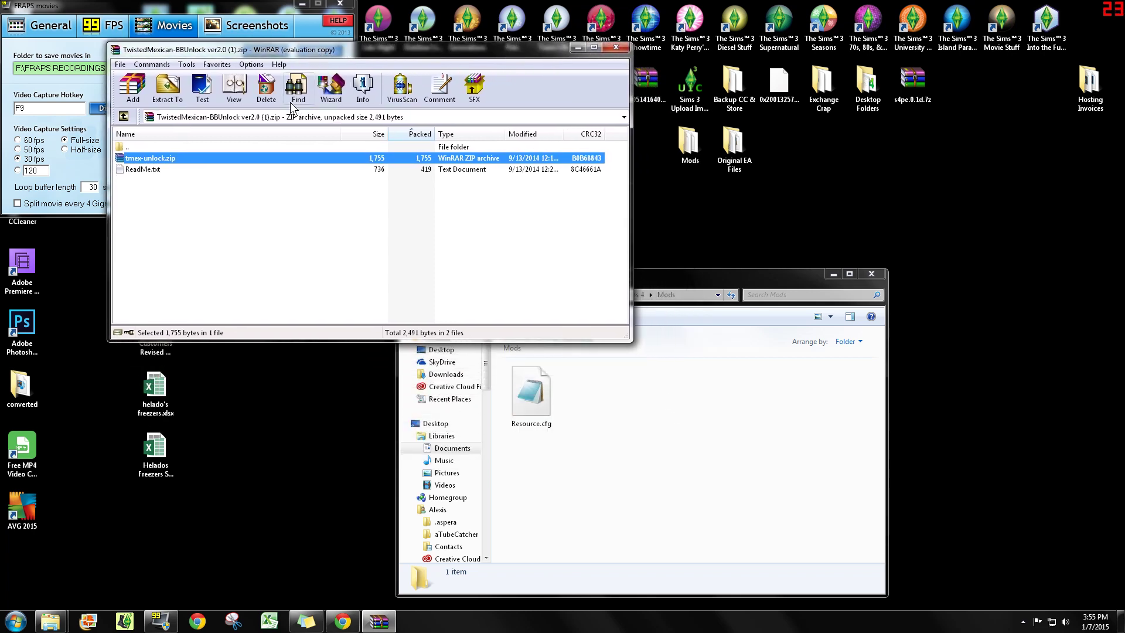
drag(143, 159, 735, 407)
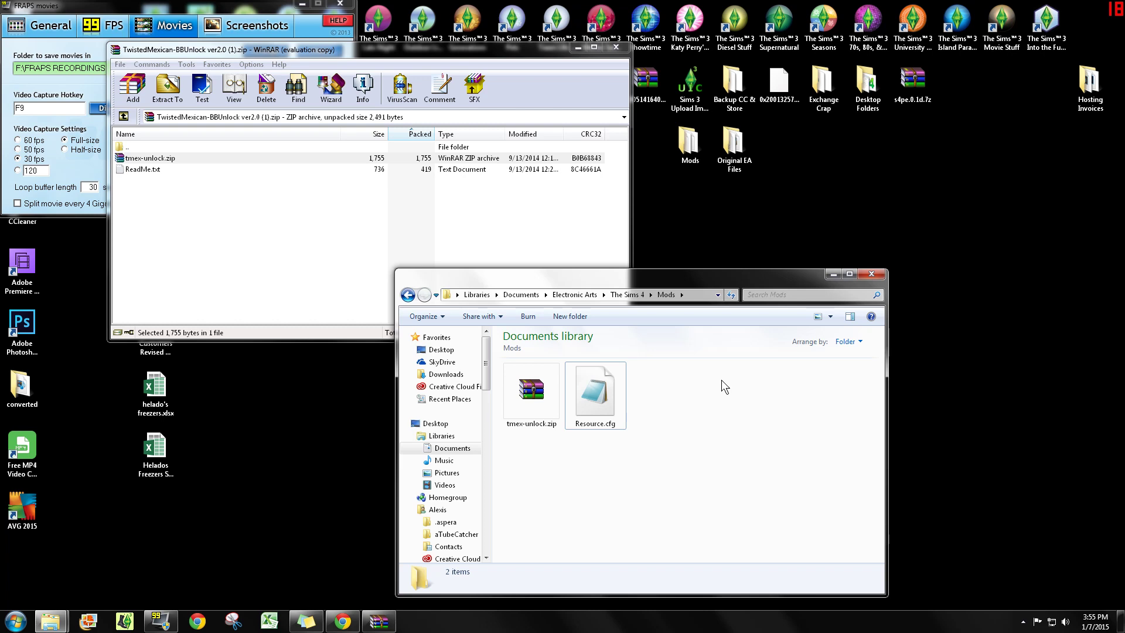
click(541, 394)
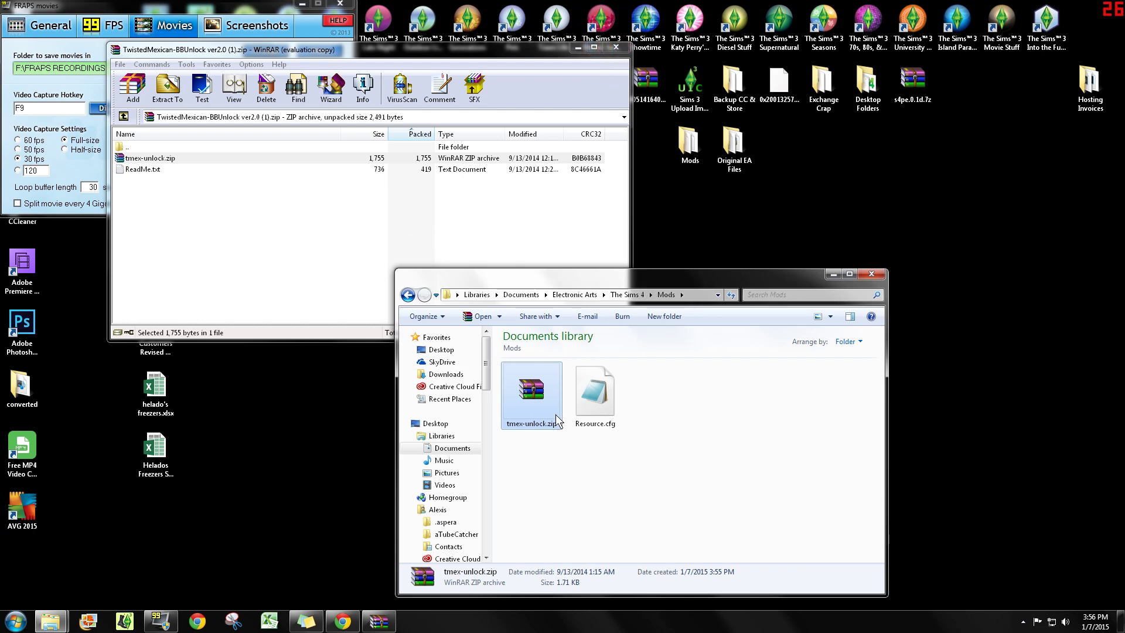
click(615, 47)
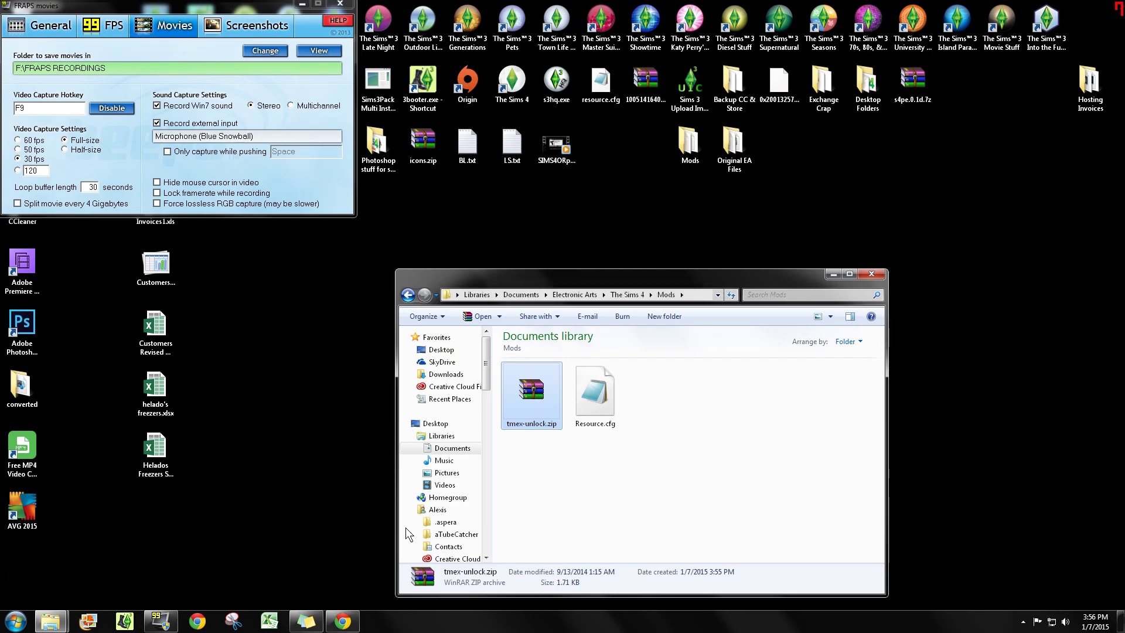
- Bring back the TwistedMexi Custom Cheats wiki page in Chrome and scroll to its top
key(alt+Tab)
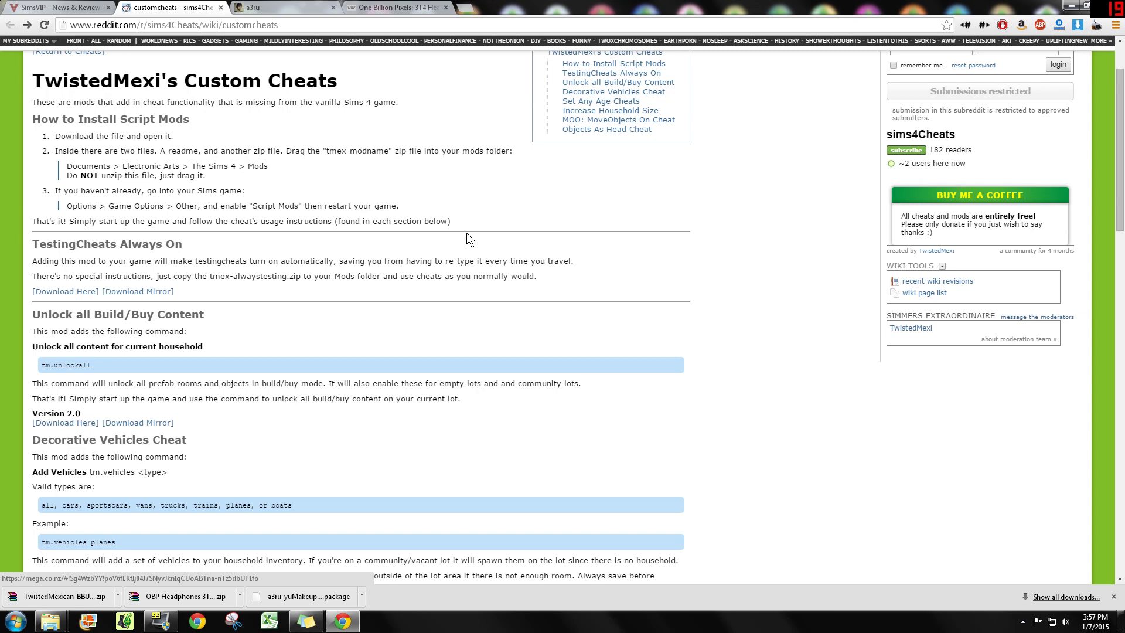
scroll(471, 239, up, 1)
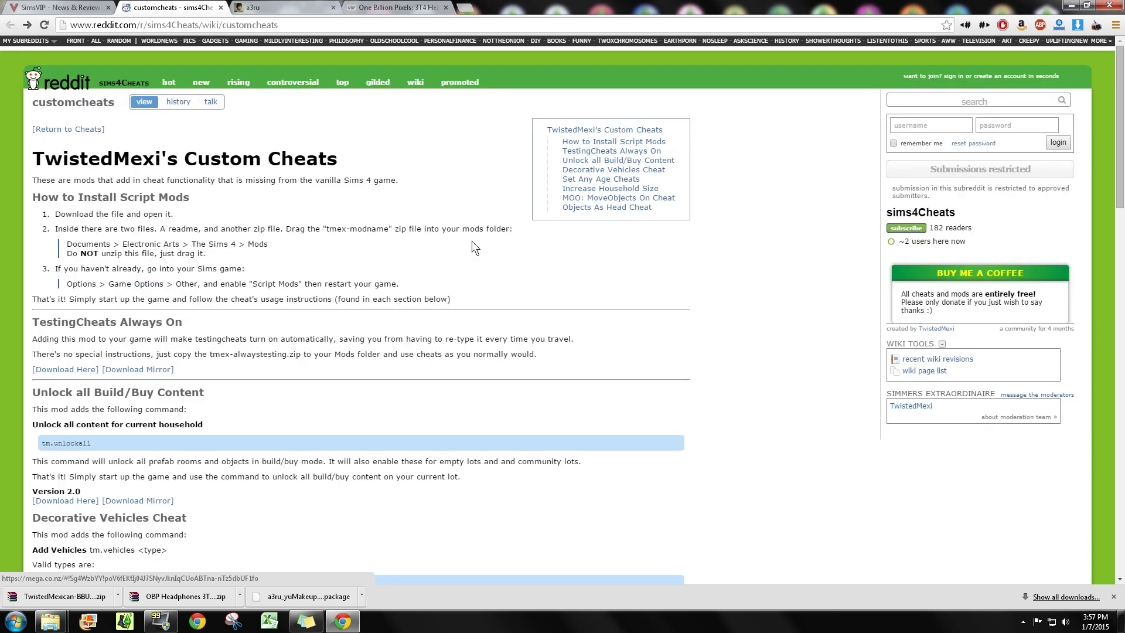